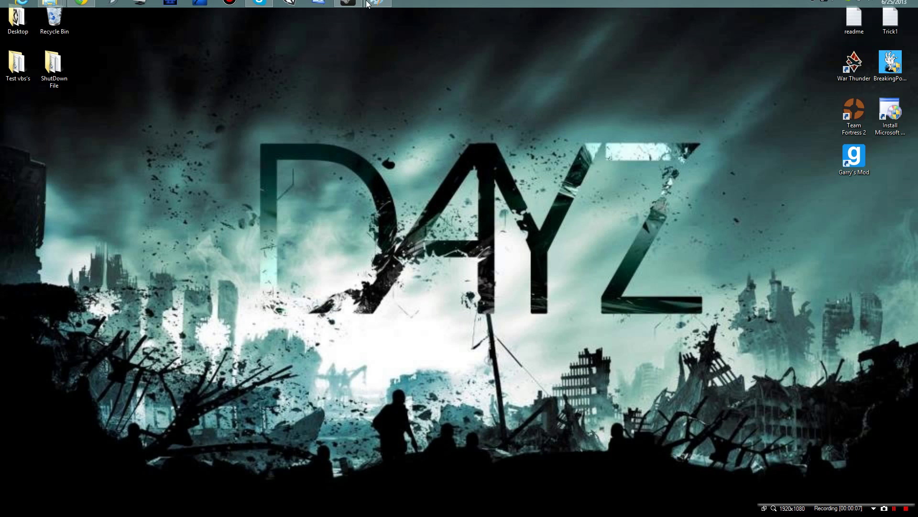
Launch Paint from the taskbar with a blank 758 × 533 pixel untitled canvas
{"action": "left_click", "coordinate": [378, 9]}
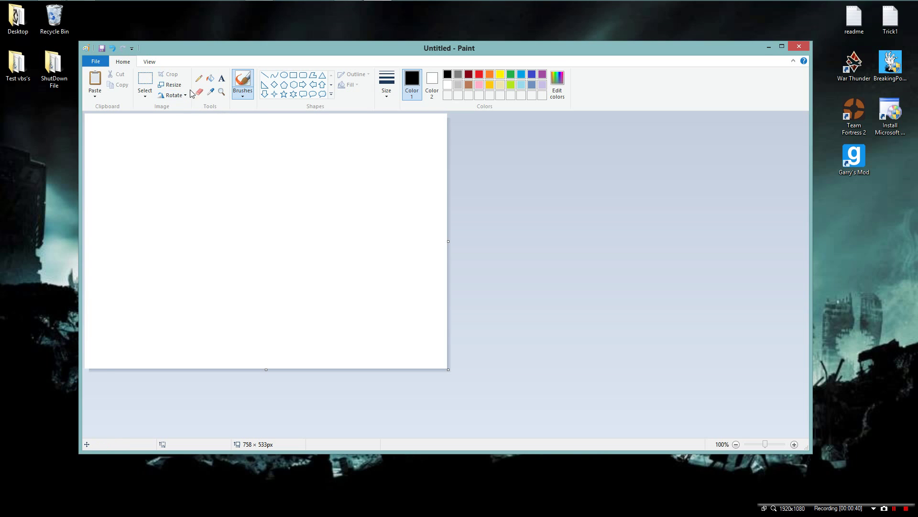
Fill the canvas black and open minecraft-coasters-set for editing in a second Paint window
{"action": "left_click", "coordinate": [210, 78]}
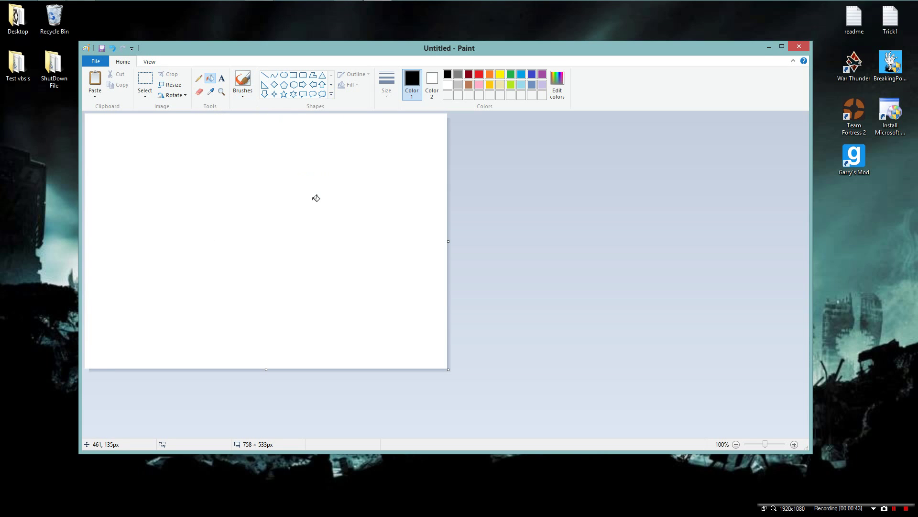
{"action": "left_click", "coordinate": [247, 207]}
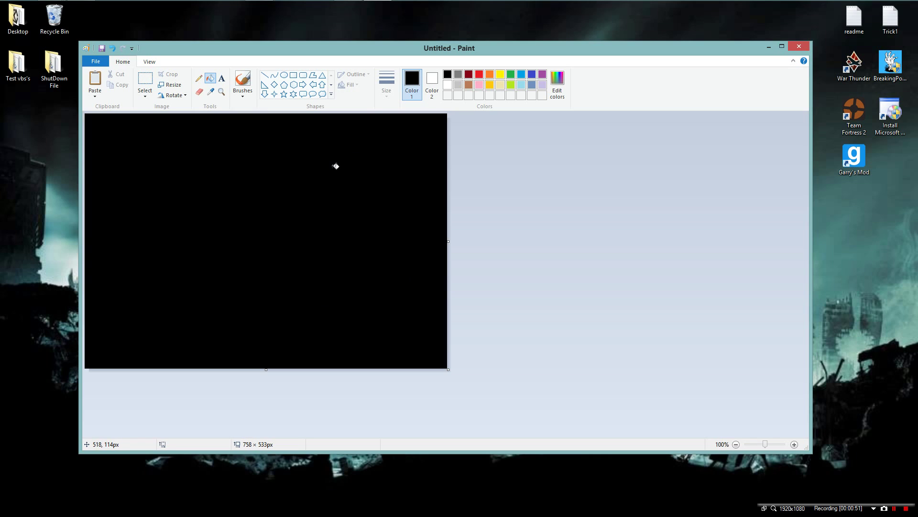
{"action": "mouse_move", "coordinate": [377, 10]}
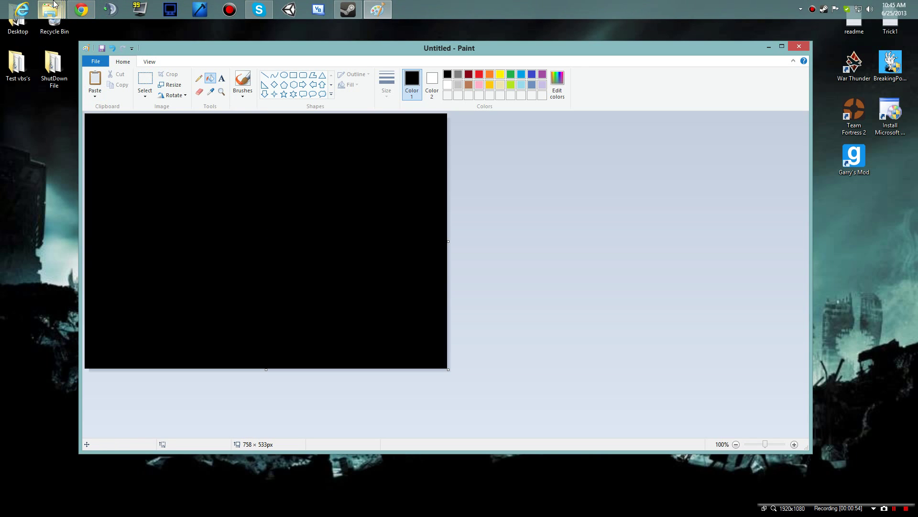
{"action": "mouse_move", "coordinate": [50, 9]}
{"action": "left_click", "coordinate": [46, 42]}
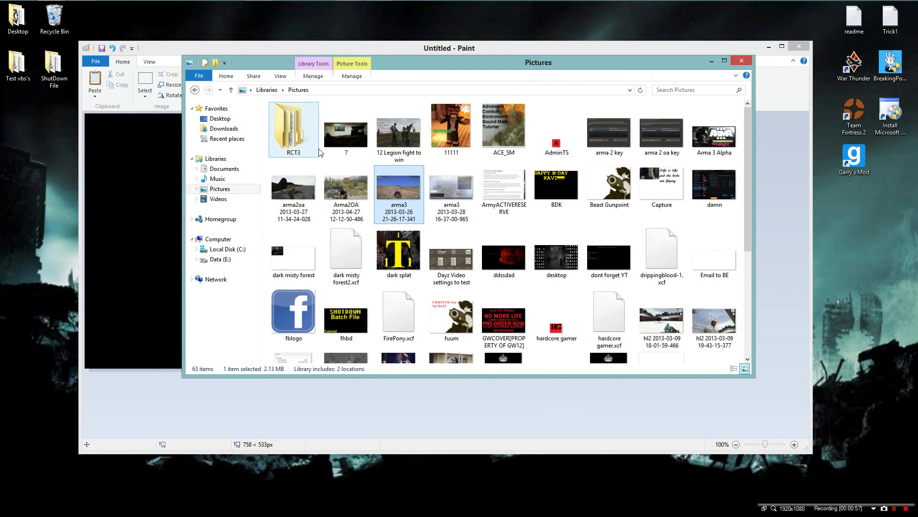
{"action": "scroll", "coordinate": [442, 275], "scroll_direction": "down", "scroll_amount": 3}
{"action": "left_click", "coordinate": [450, 268]}
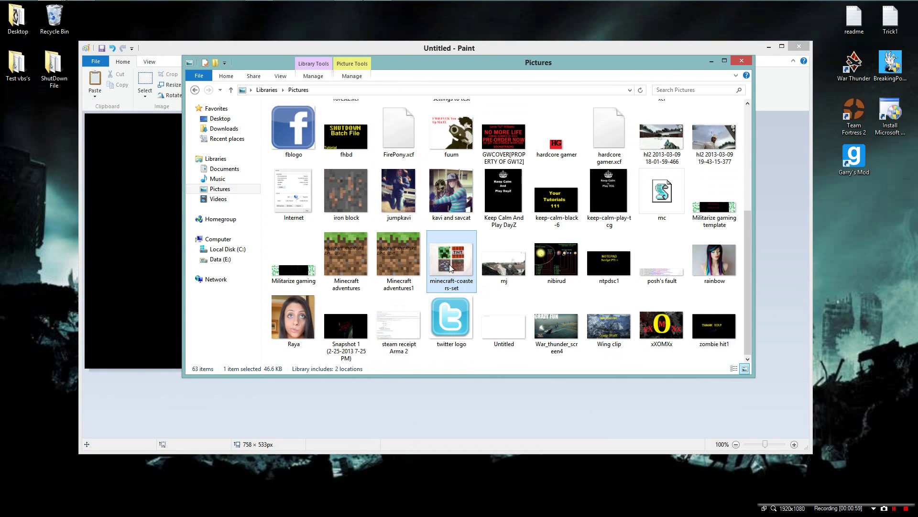
{"action": "right_click", "coordinate": [450, 265]}
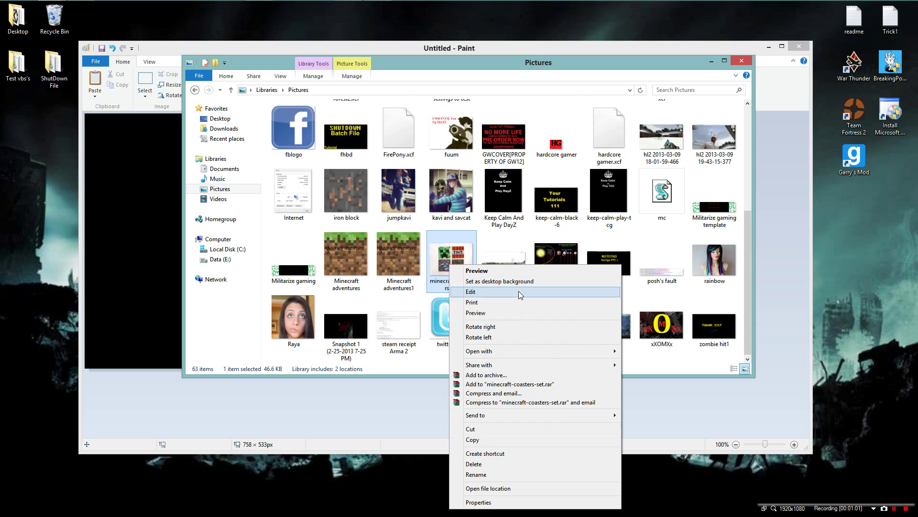
{"action": "left_click", "coordinate": [521, 294]}
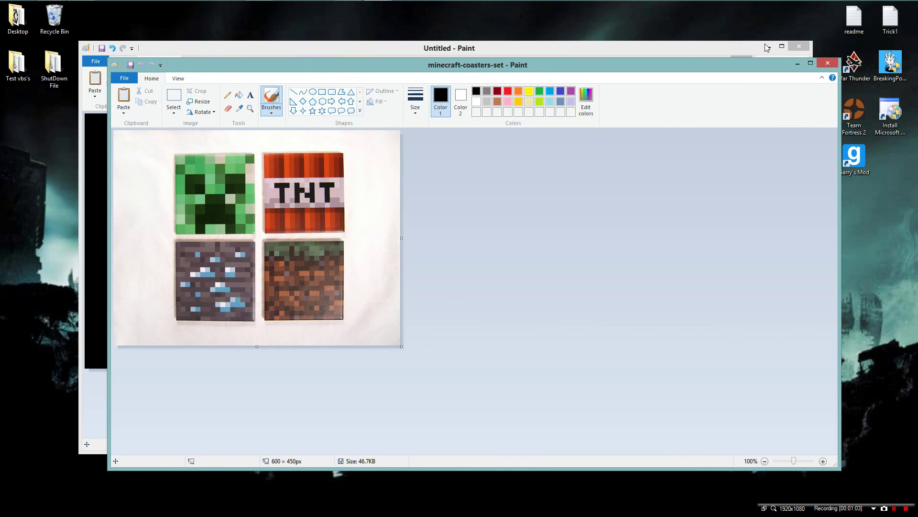
Move the photo window aside and draw a rectangular selection around the green creeper coaster
{"action": "left_click_drag", "start_coordinate": [771, 67], "coordinate": [771, 93]}
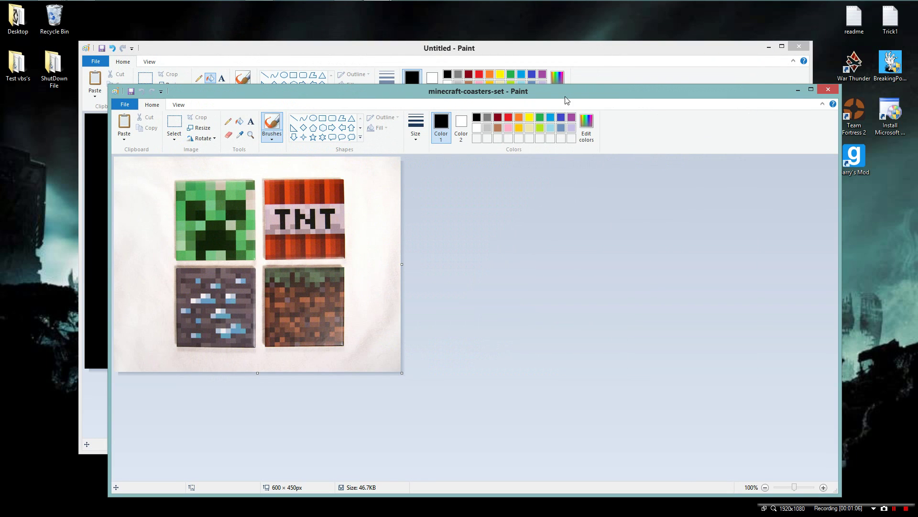
{"action": "left_click_drag", "start_coordinate": [567, 100], "coordinate": [629, 125]}
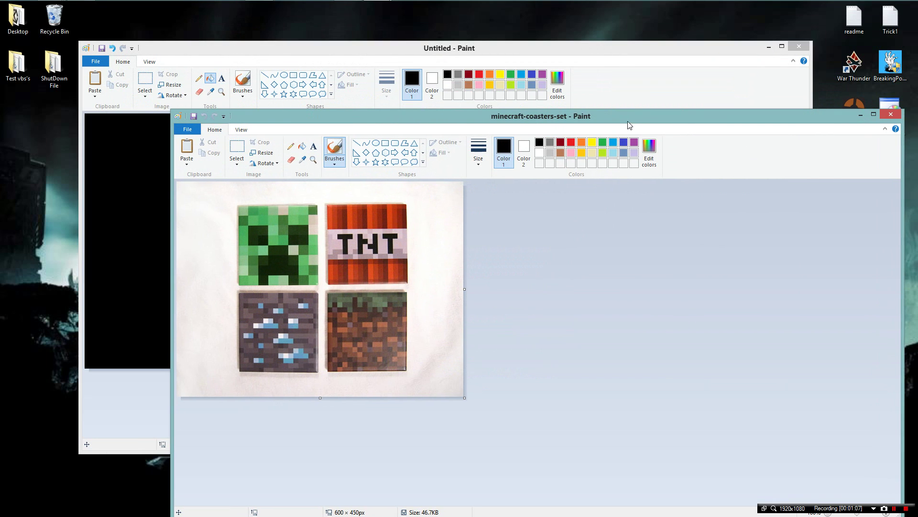
{"action": "left_click", "coordinate": [239, 162]}
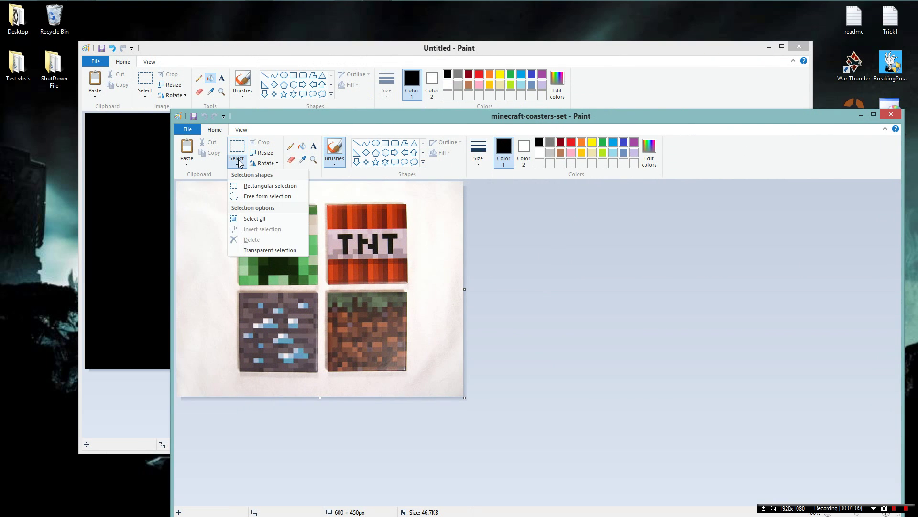
{"action": "left_click", "coordinate": [262, 185]}
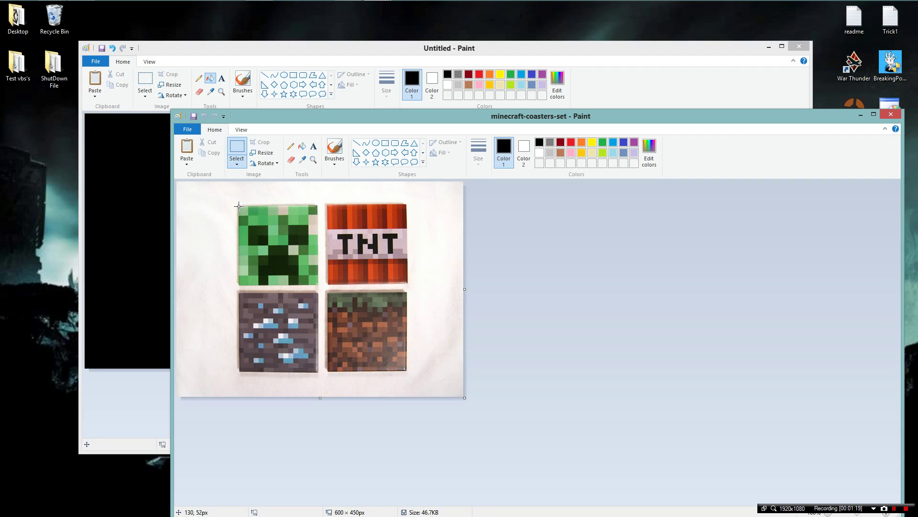
{"action": "left_click_drag", "start_coordinate": [240, 206], "coordinate": [314, 280]}
{"action": "left_click_drag", "start_coordinate": [317, 283], "coordinate": [318, 284]}
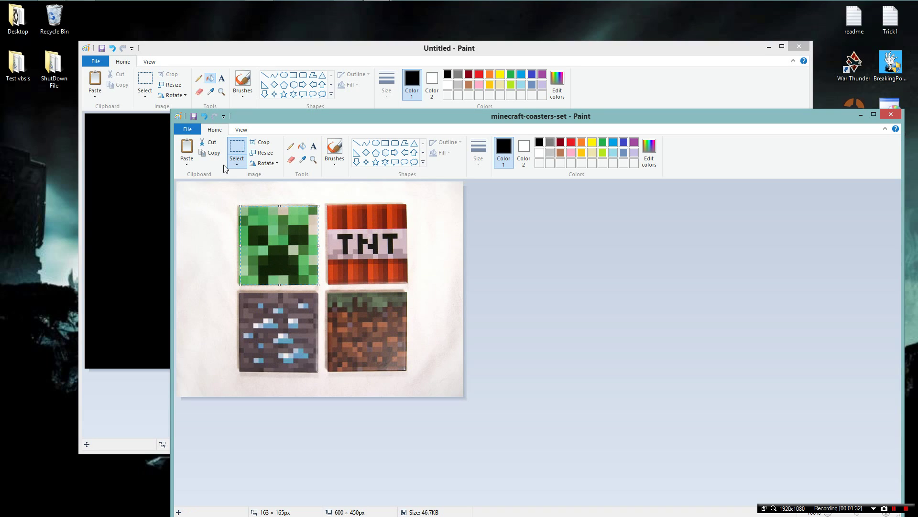
Paste the creeper onto the black canvas, then undo the misplaced paste
{"action": "left_click", "coordinate": [165, 50]}
{"action": "key", "text": "ctrl+v"}
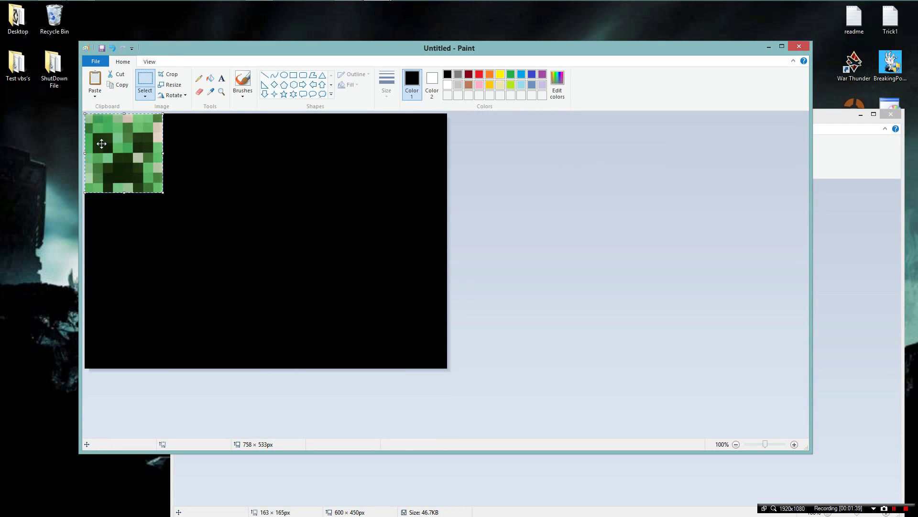
{"action": "left_click_drag", "start_coordinate": [102, 143], "coordinate": [229, 237]}
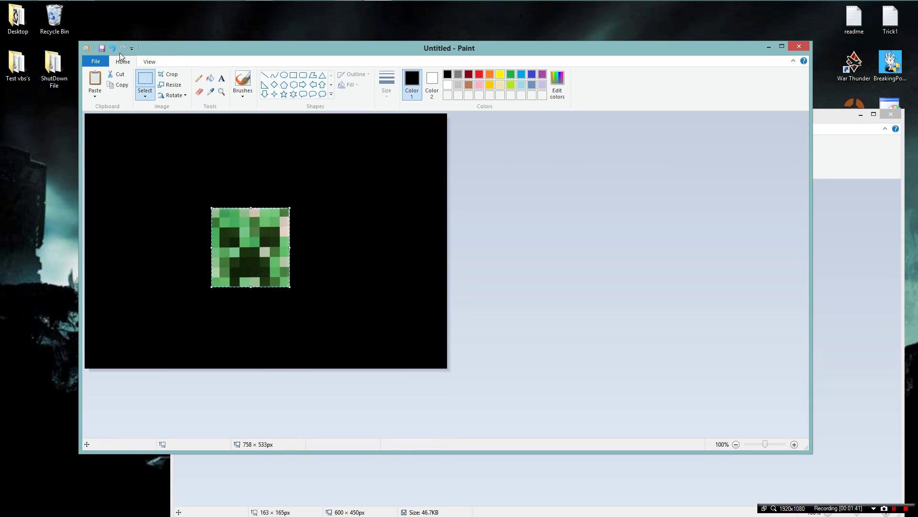
{"action": "left_click", "coordinate": [112, 48]}
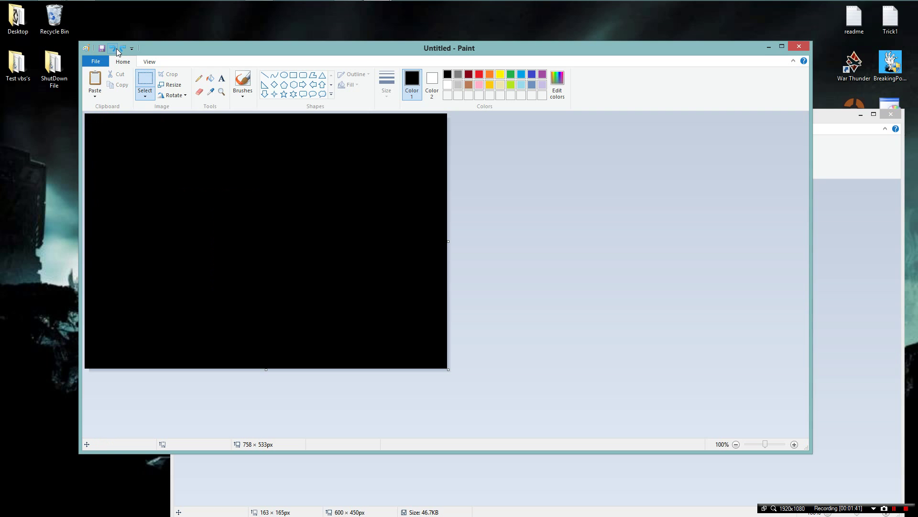
Copy the creeper again and paste it onto the canvas, then undo the accidentally stretched result
{"action": "left_click", "coordinate": [836, 114]}
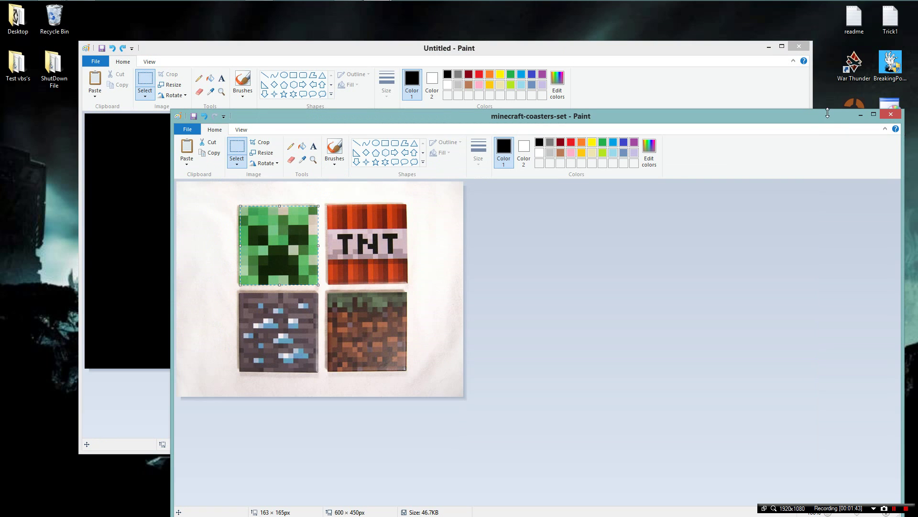
{"action": "left_click", "coordinate": [207, 156]}
{"action": "left_click", "coordinate": [168, 48]}
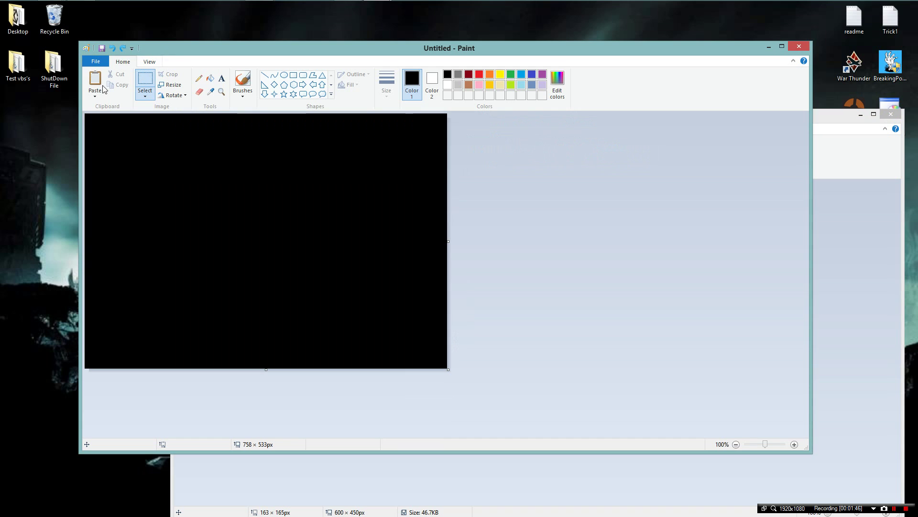
{"action": "left_click", "coordinate": [95, 84]}
{"action": "left_click_drag", "start_coordinate": [112, 136], "coordinate": [149, 183]}
{"action": "mouse_move", "coordinate": [200, 240]}
{"action": "left_mouse_down"}
{"action": "mouse_move", "coordinate": [293, 311]}
{"action": "mouse_move", "coordinate": [135, 181]}
{"action": "mouse_move", "coordinate": [173, 173]}
{"action": "left_mouse_up"}
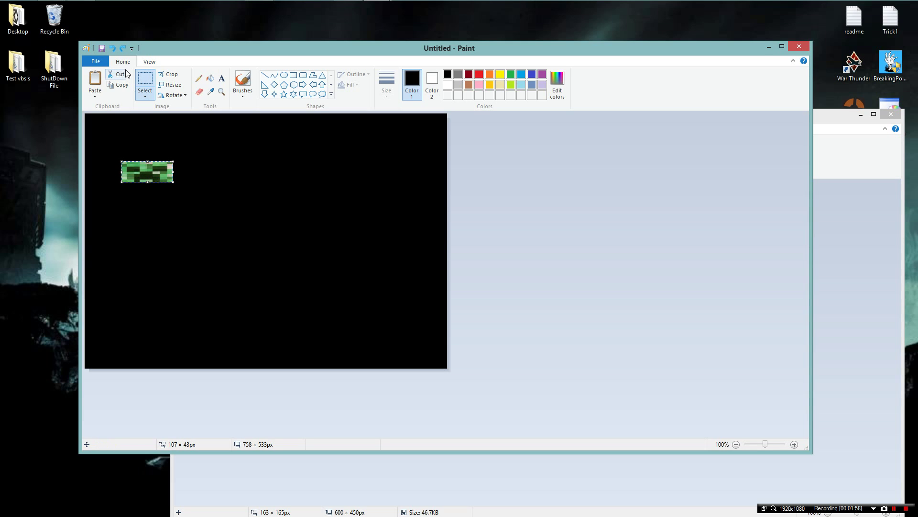
{"action": "left_click", "coordinate": [113, 49]}
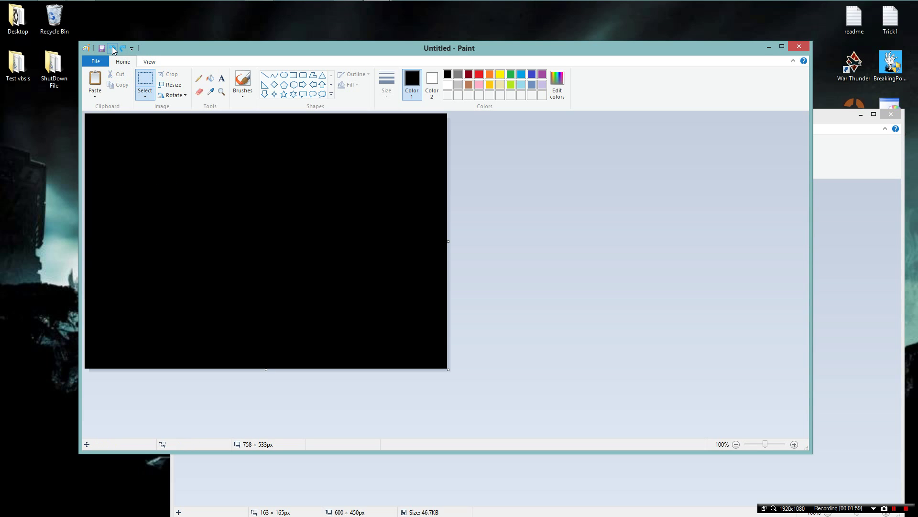
Paste the creeper tile into the canvas's bottom-left corner and deselect it
{"action": "left_click", "coordinate": [94, 82]}
{"action": "left_click_drag", "start_coordinate": [125, 163], "coordinate": [126, 331]}
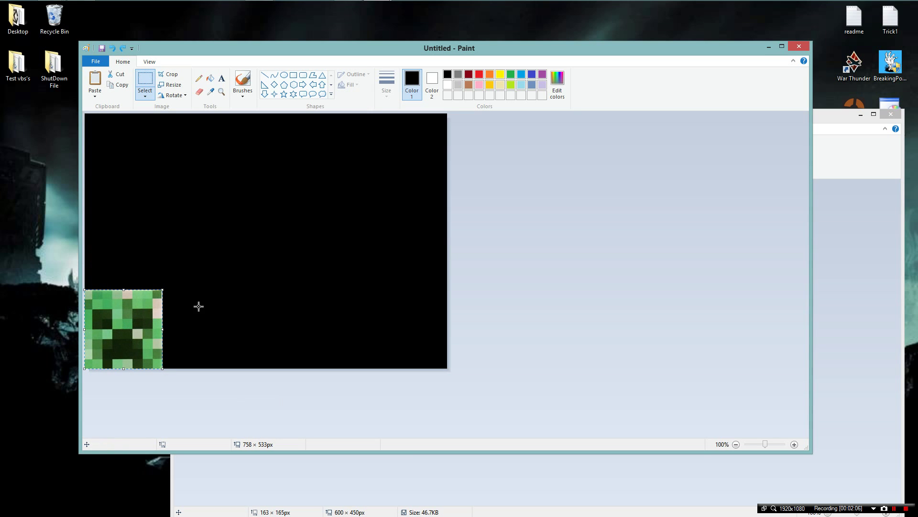
{"action": "left_click", "coordinate": [211, 274]}
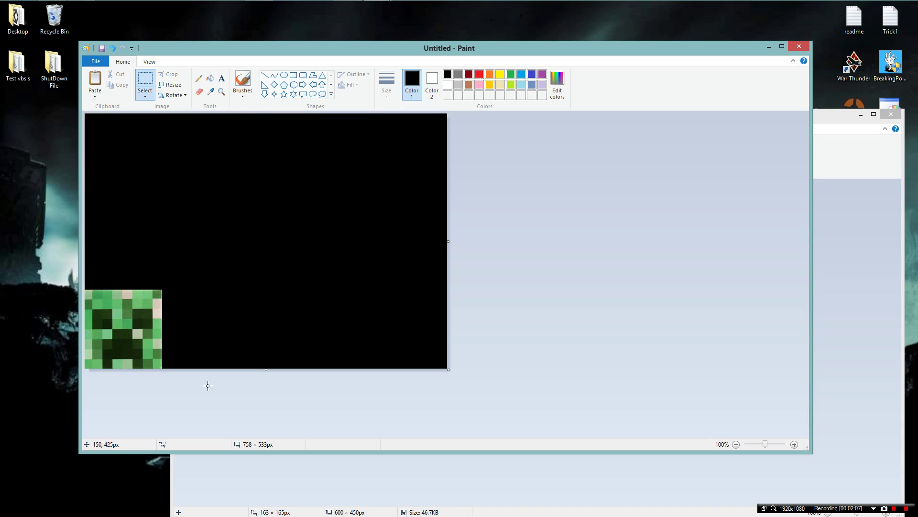
Copy the diamond ore coaster from the photo and paste it beside the creeper
{"action": "left_click", "coordinate": [293, 463]}
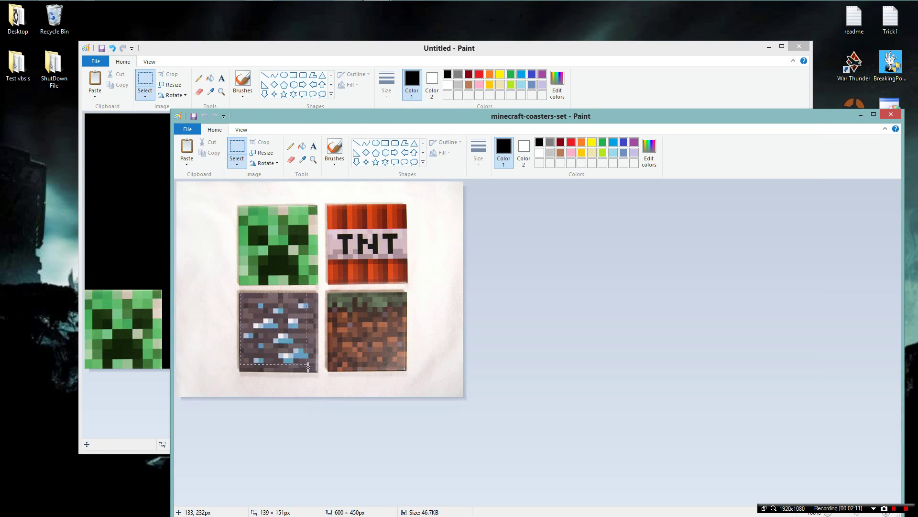
{"action": "left_click_drag", "start_coordinate": [240, 292], "coordinate": [318, 372]}
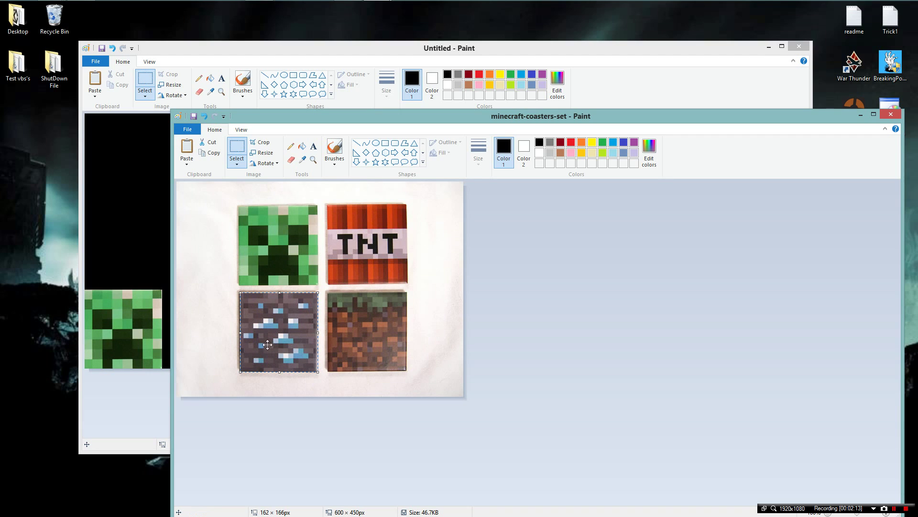
{"action": "left_click", "coordinate": [213, 153]}
{"action": "left_click", "coordinate": [176, 46]}
{"action": "left_click", "coordinate": [95, 78]}
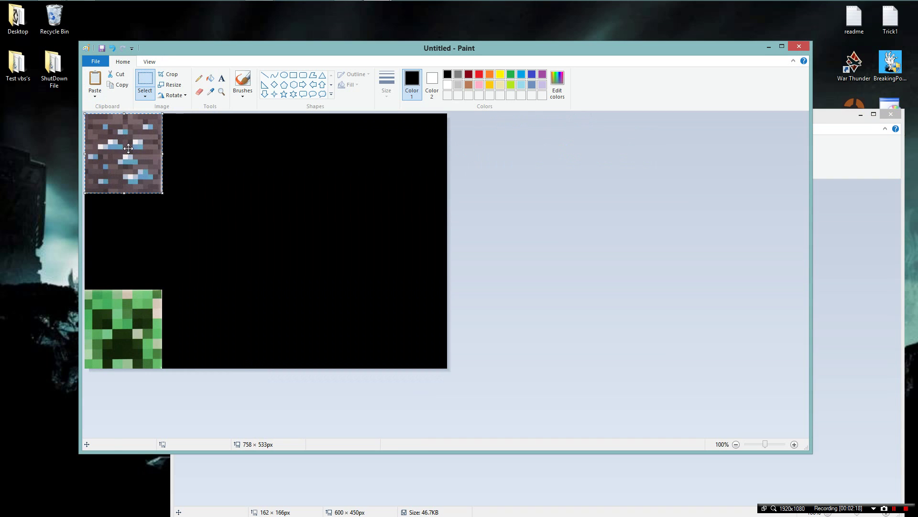
{"action": "left_click_drag", "start_coordinate": [129, 150], "coordinate": [207, 324]}
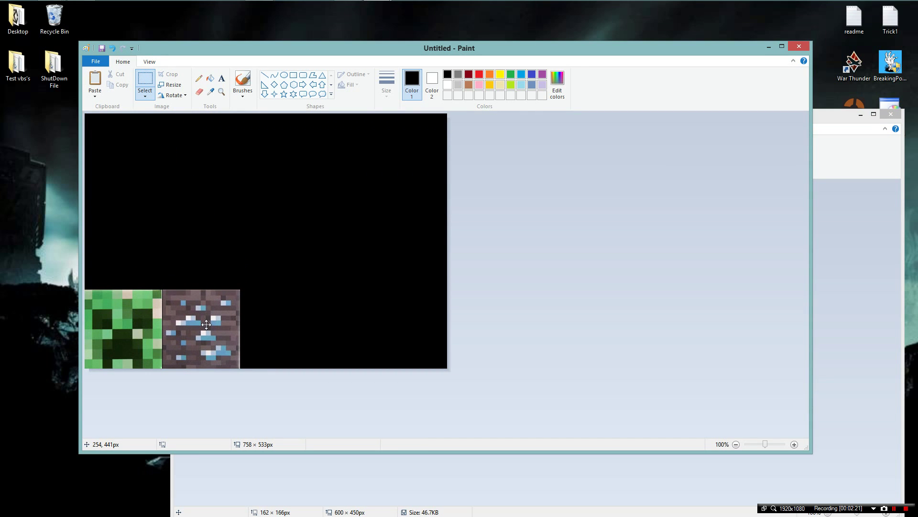
Deselect the diamond ore, then paste the dirt coaster neatly aligned directly above the creeper
{"action": "left_click", "coordinate": [290, 297]}
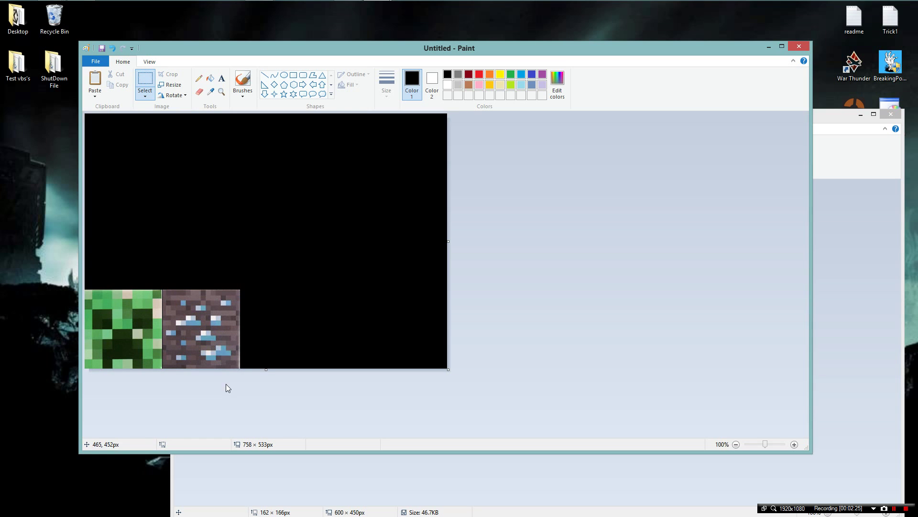
{"action": "left_click", "coordinate": [265, 475]}
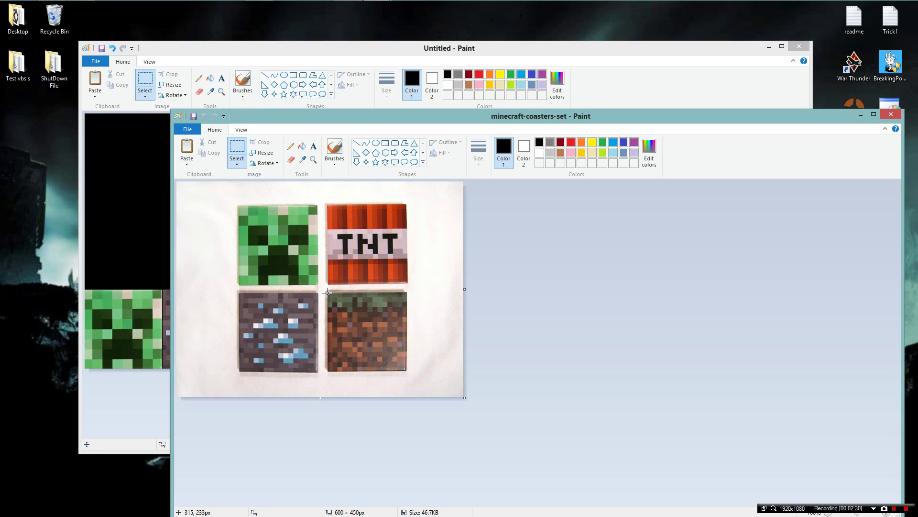
{"action": "left_click_drag", "start_coordinate": [327, 292], "coordinate": [408, 371]}
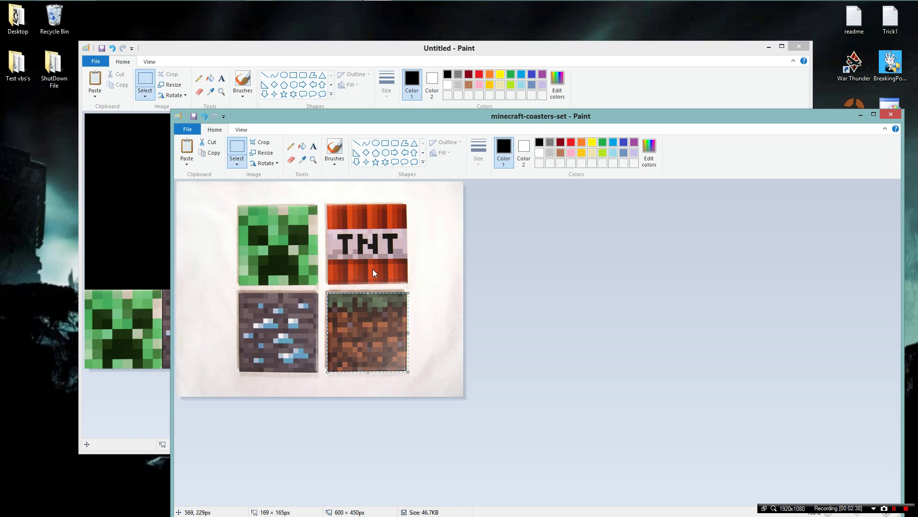
{"action": "left_click", "coordinate": [103, 215]}
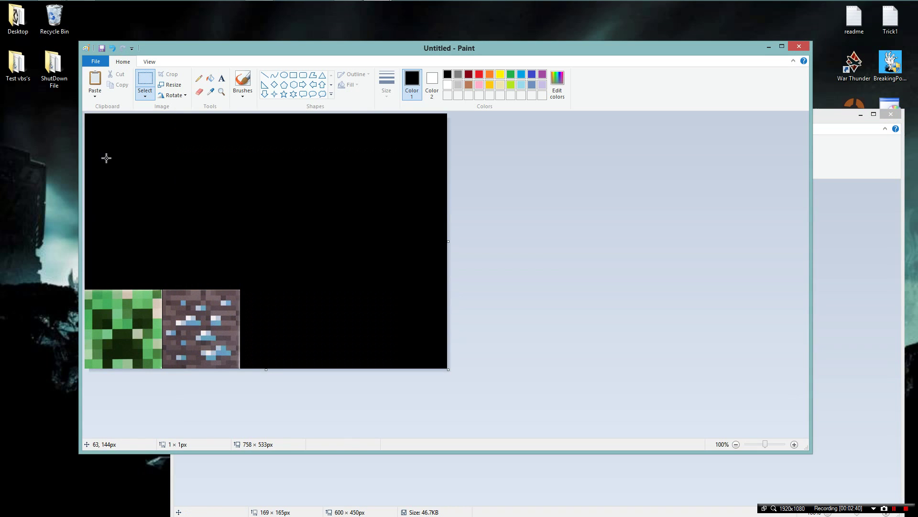
{"action": "left_click", "coordinate": [95, 84]}
{"action": "left_click_drag", "start_coordinate": [111, 135], "coordinate": [113, 232]}
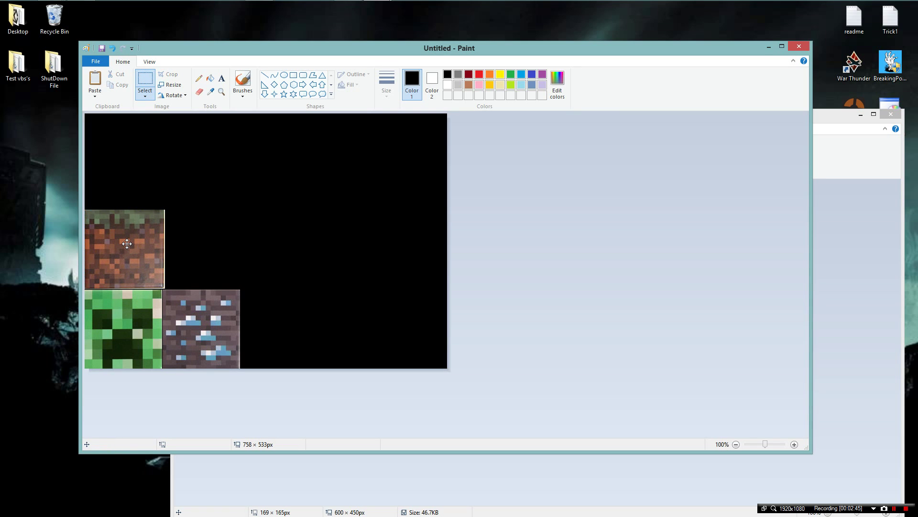
{"action": "left_click_drag", "start_coordinate": [126, 244], "coordinate": [127, 245]}
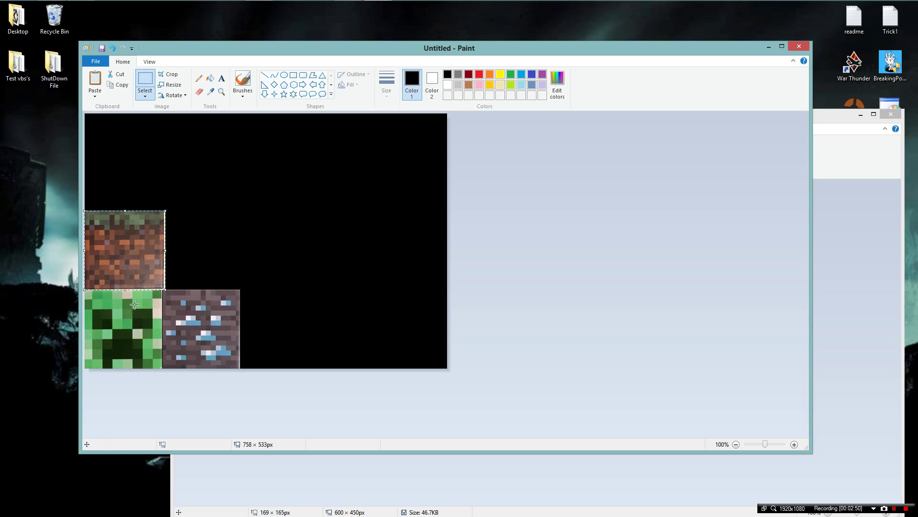
{"action": "left_click", "coordinate": [256, 459]}
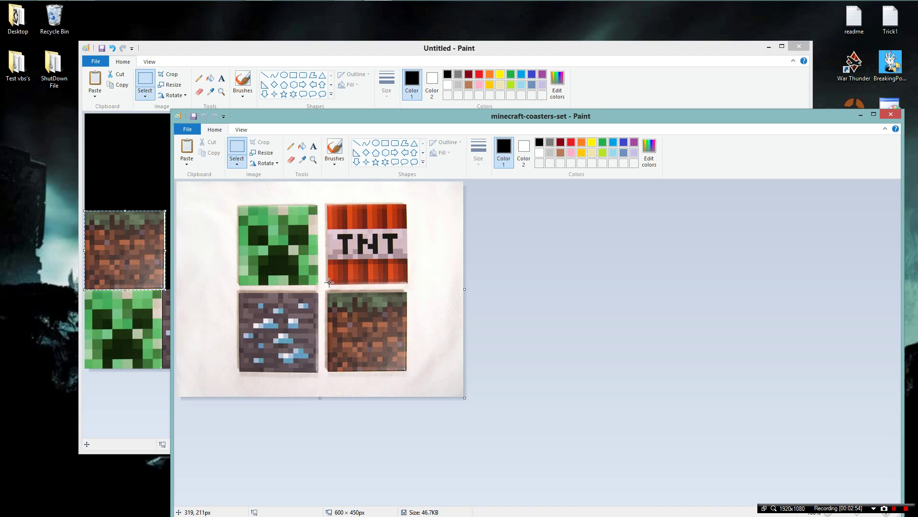
Paste the TNT coaster above the diamond ore, stretching its top to match the dirt tile
{"action": "left_click_drag", "start_coordinate": [329, 282], "coordinate": [405, 206]}
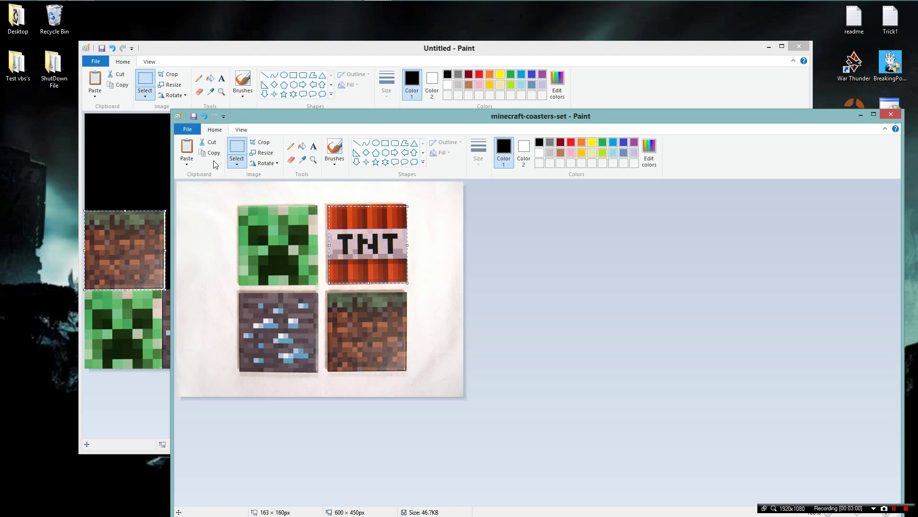
{"action": "left_click", "coordinate": [158, 162]}
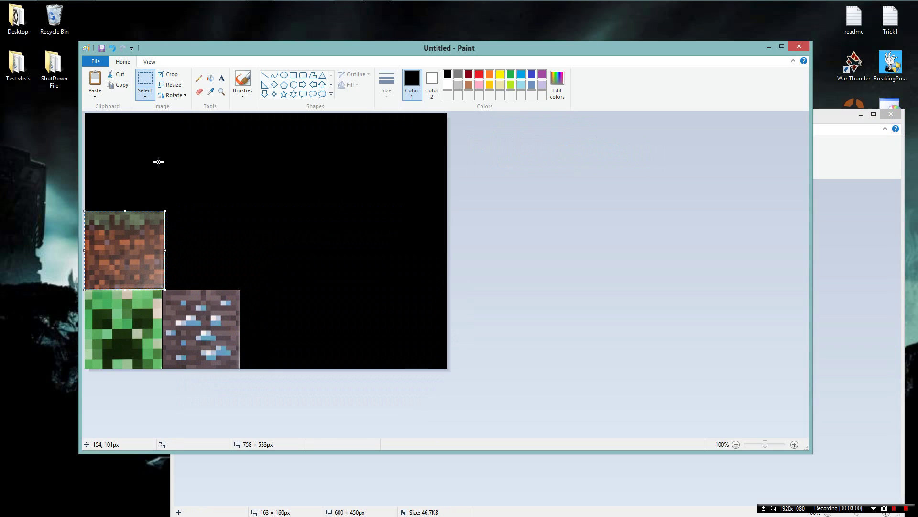
{"action": "left_click", "coordinate": [94, 83]}
{"action": "mouse_move", "coordinate": [141, 168]}
{"action": "left_mouse_down"}
{"action": "mouse_move", "coordinate": [180, 201]}
{"action": "mouse_move", "coordinate": [207, 258]}
{"action": "left_mouse_up"}
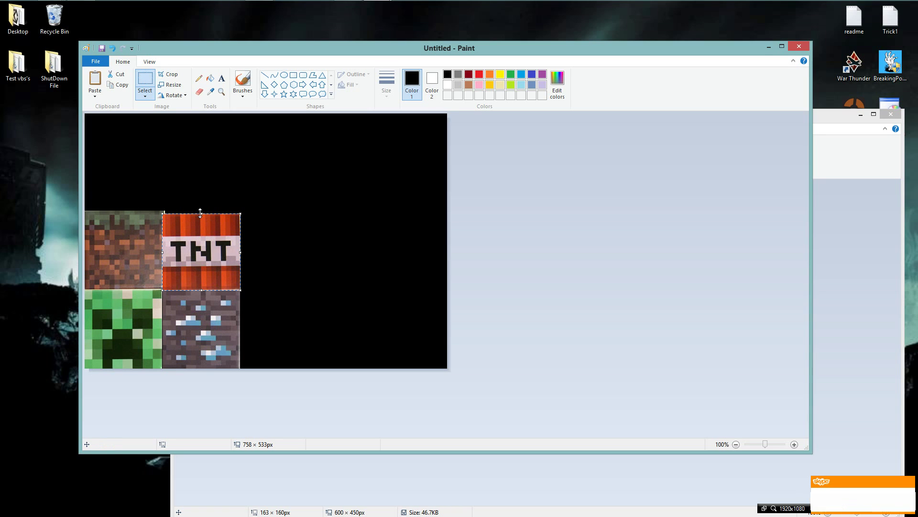
{"action": "left_click_drag", "start_coordinate": [200, 214], "coordinate": [200, 211]}
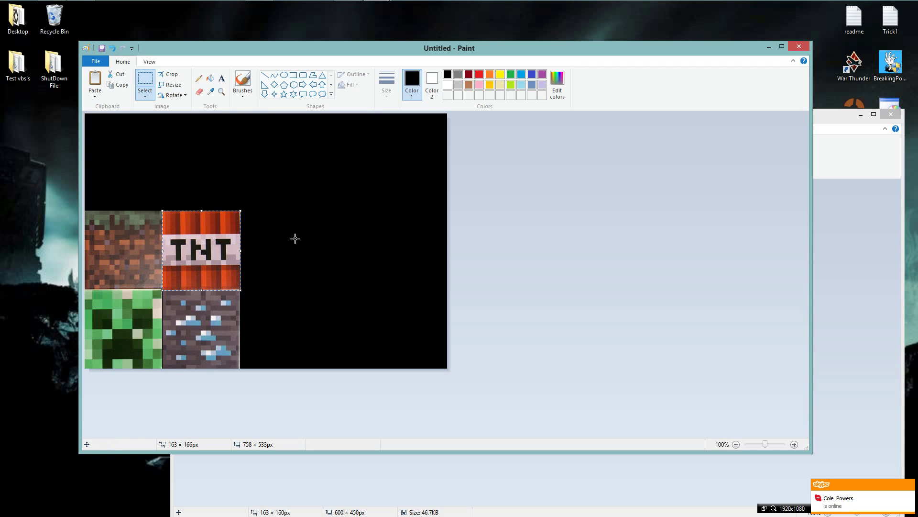